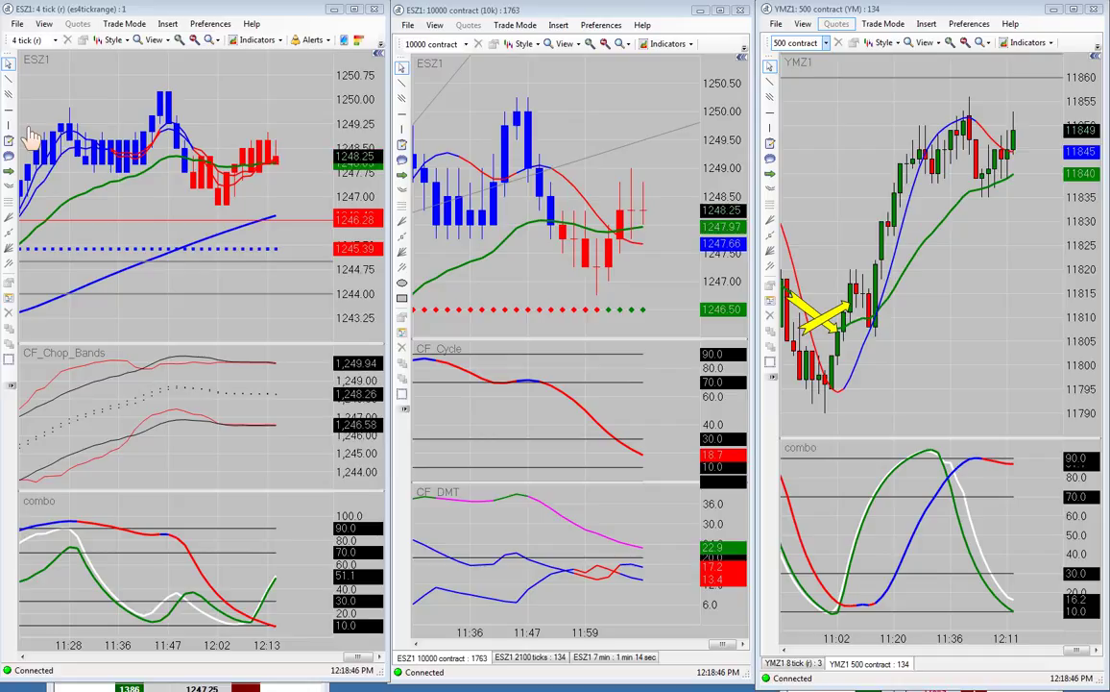
- Scroll the ESZ1 chart back through its earlier price history
scroll(320, 186, up, 3)
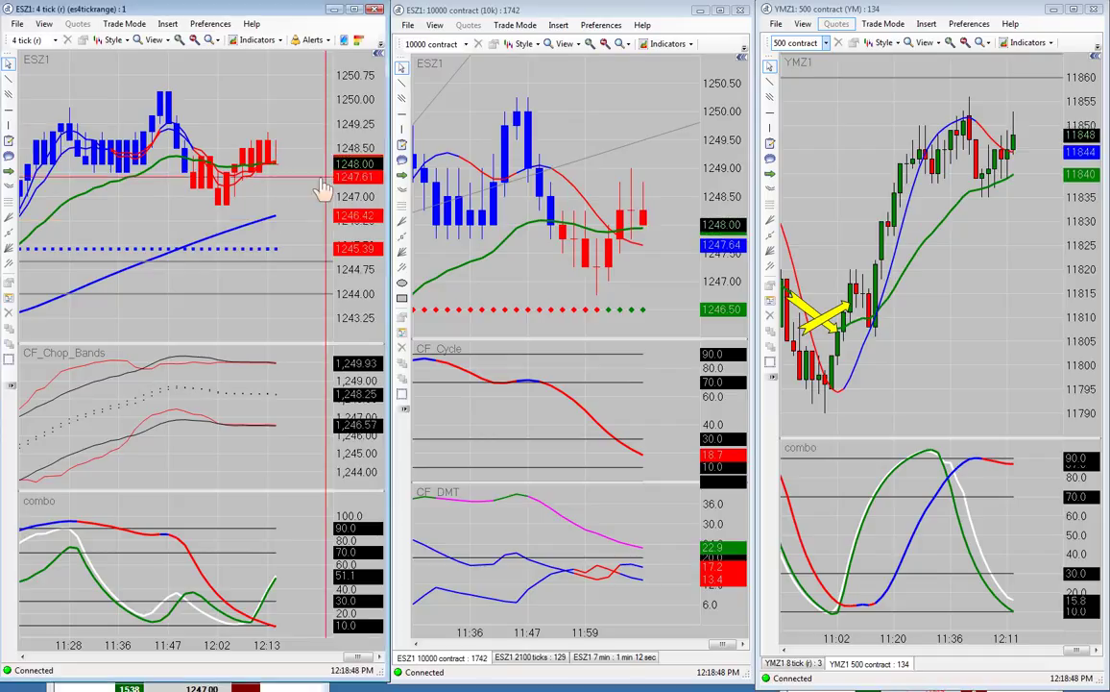
scroll(317, 191, up, 2)
scroll(295, 192, up, 5)
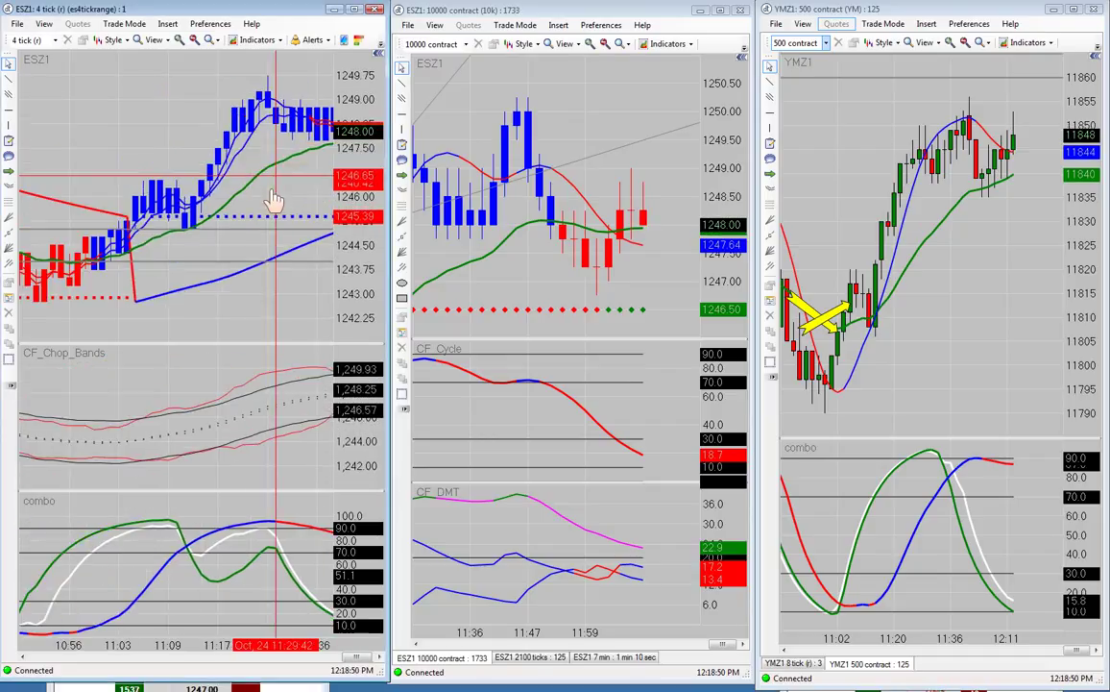
scroll(278, 240, up, 3)
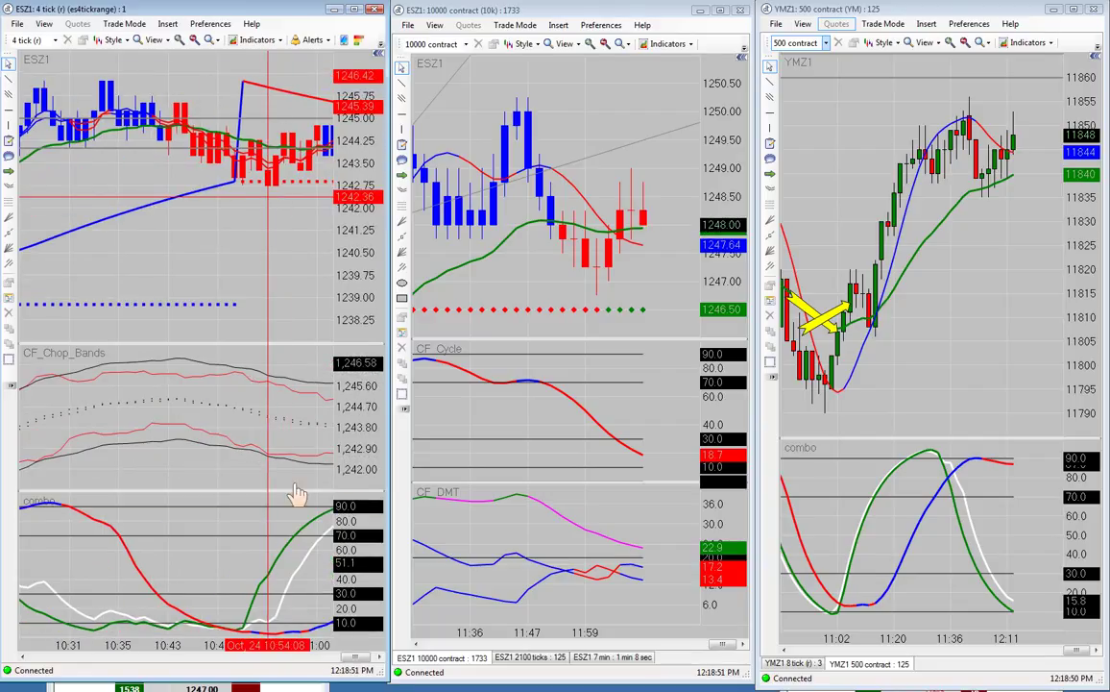
mouse_move(352, 667)
mouse_down()
mouse_move(329, 670)
mouse_move(363, 662)
mouse_up()
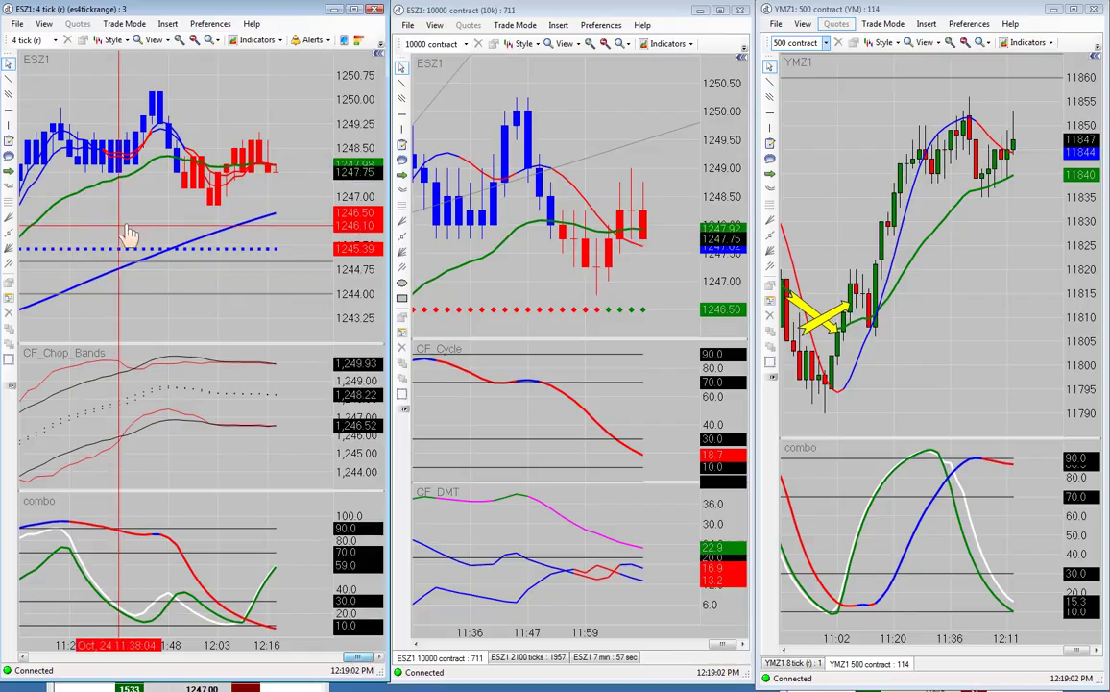
scroll(124, 236, up, 3)
scroll(125, 237, up, 3)
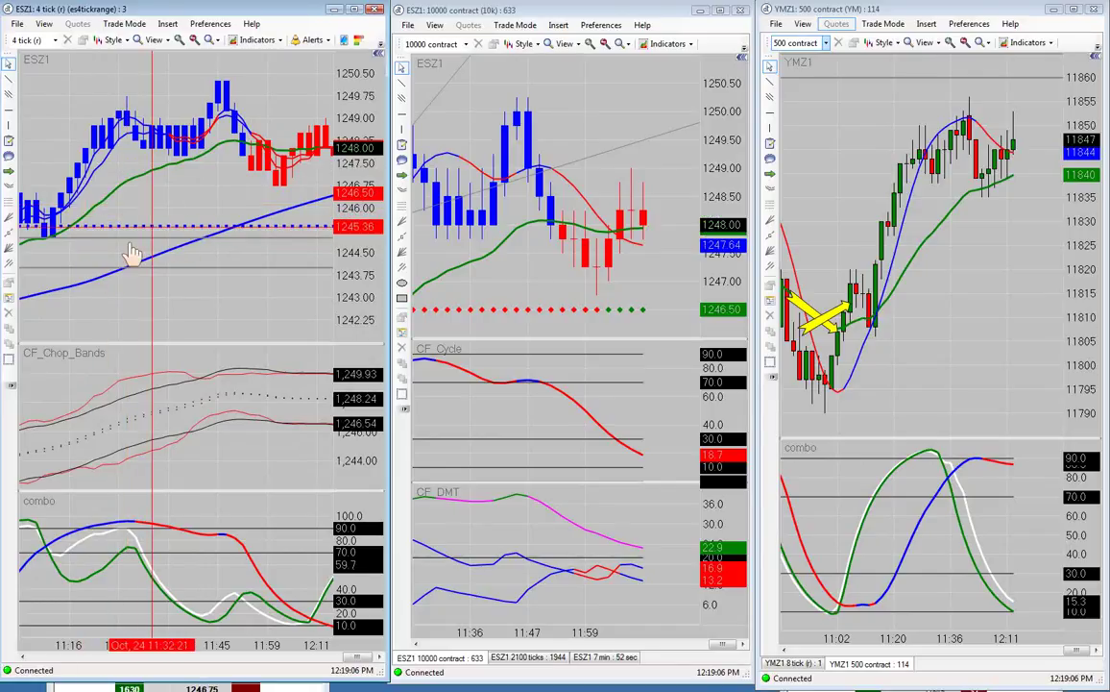
scroll(192, 187, down, 4)
scroll(202, 187, down, 2)
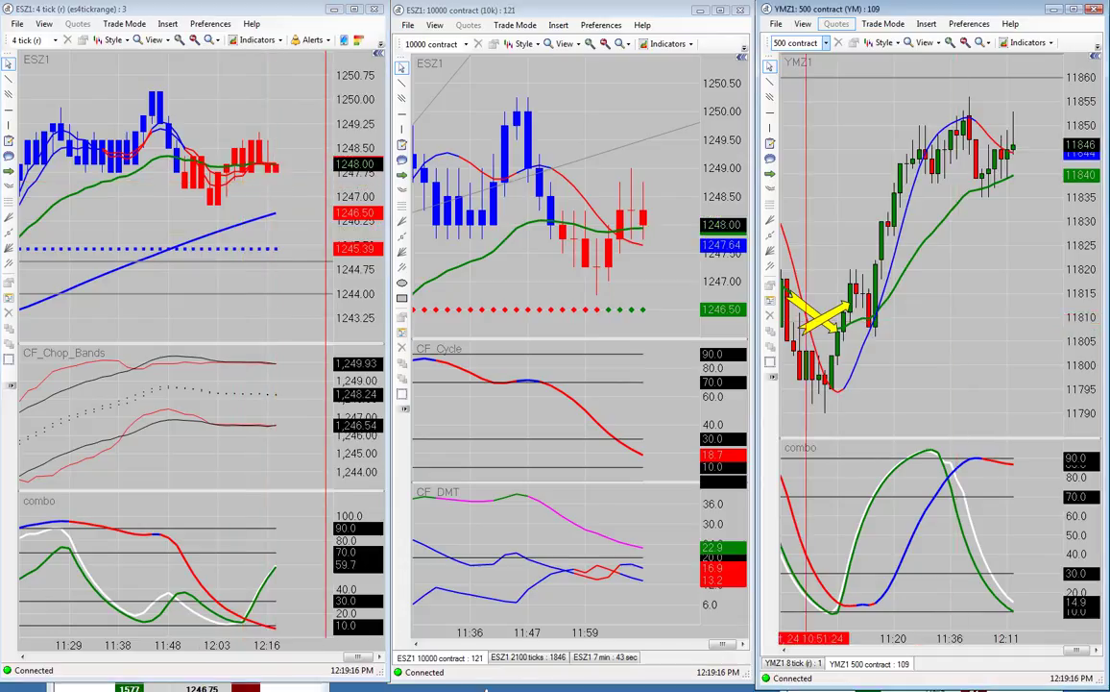
- Glance at the ESZ1 Depth of Market, then scroll the YMZ1 chart back to the yellow arrows
key(alt+Tab)
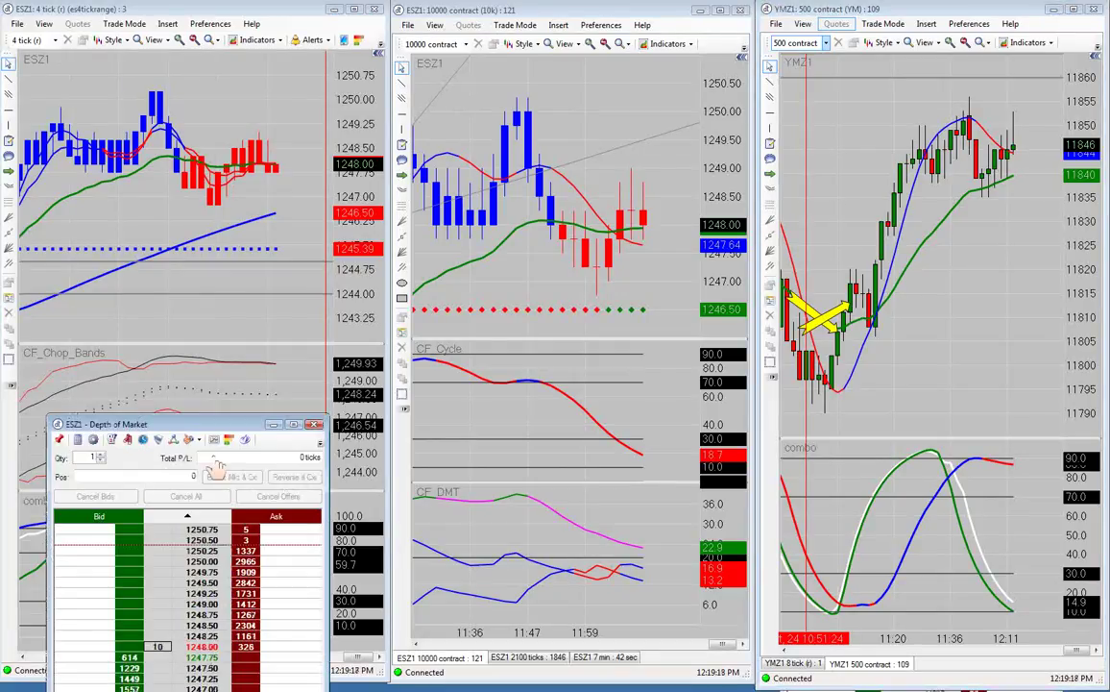
click(284, 230)
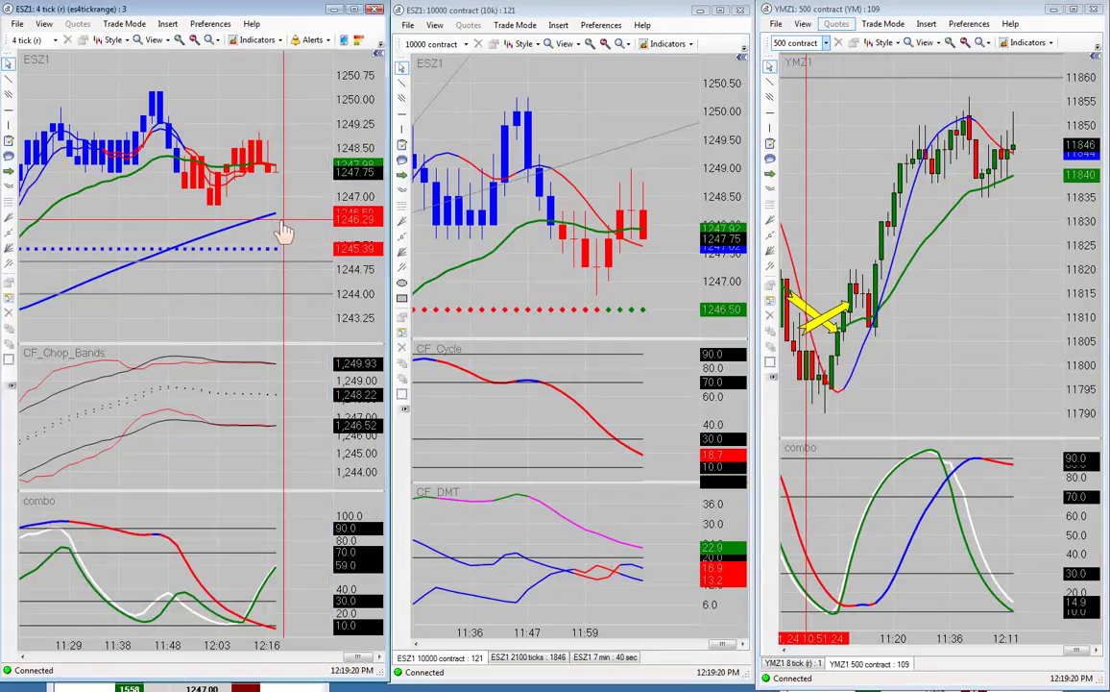
scroll(960, 302, up, 3)
scroll(960, 302, up, 5)
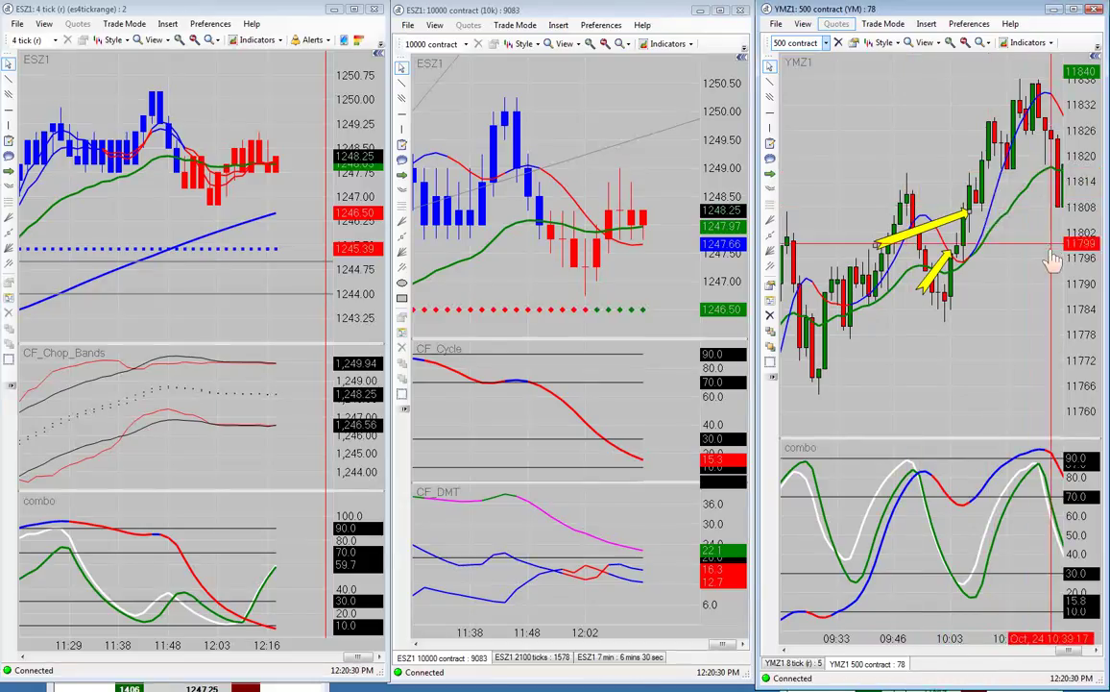
- Scroll the YMZ1 500-contract chart forward to its latest bars ending at 12:11
scroll(1042, 288, down, 5)
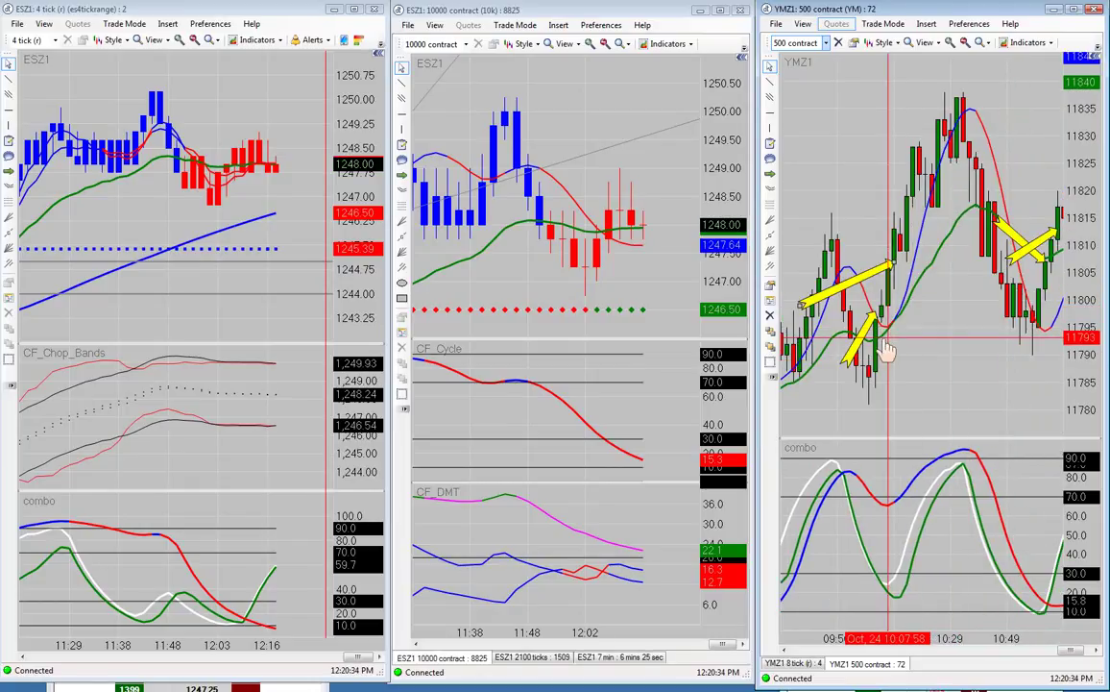
scroll(968, 288, down, 2)
scroll(967, 288, down, 6)
scroll(947, 305, down, 3)
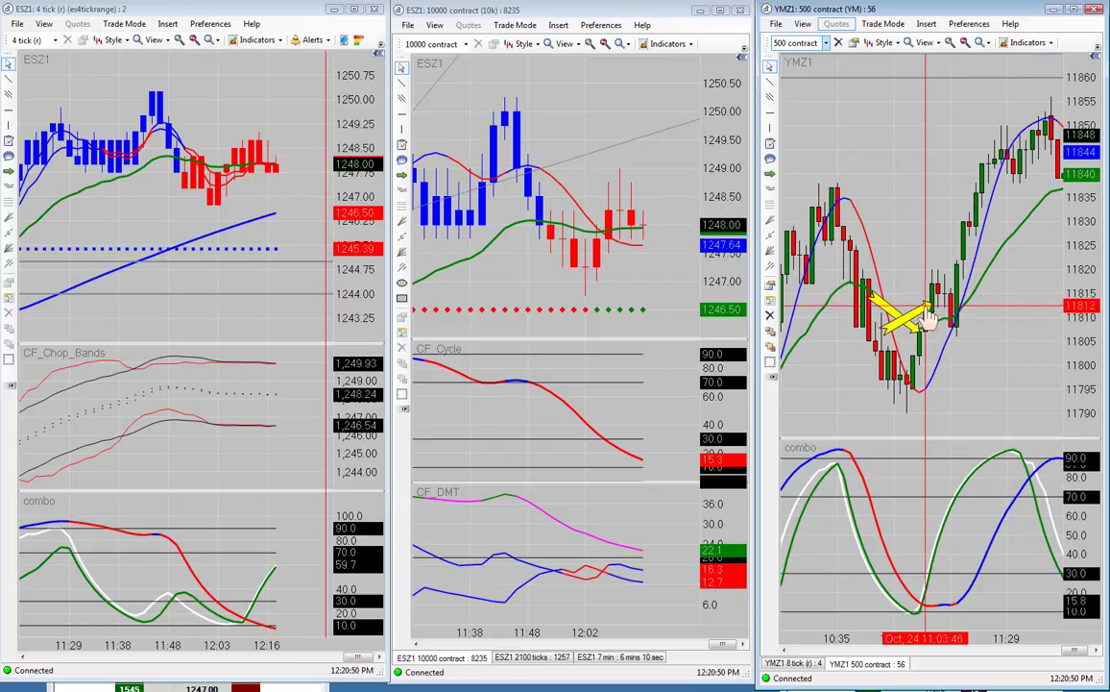
scroll(926, 317, down, 1)
scroll(987, 207, down, 3)
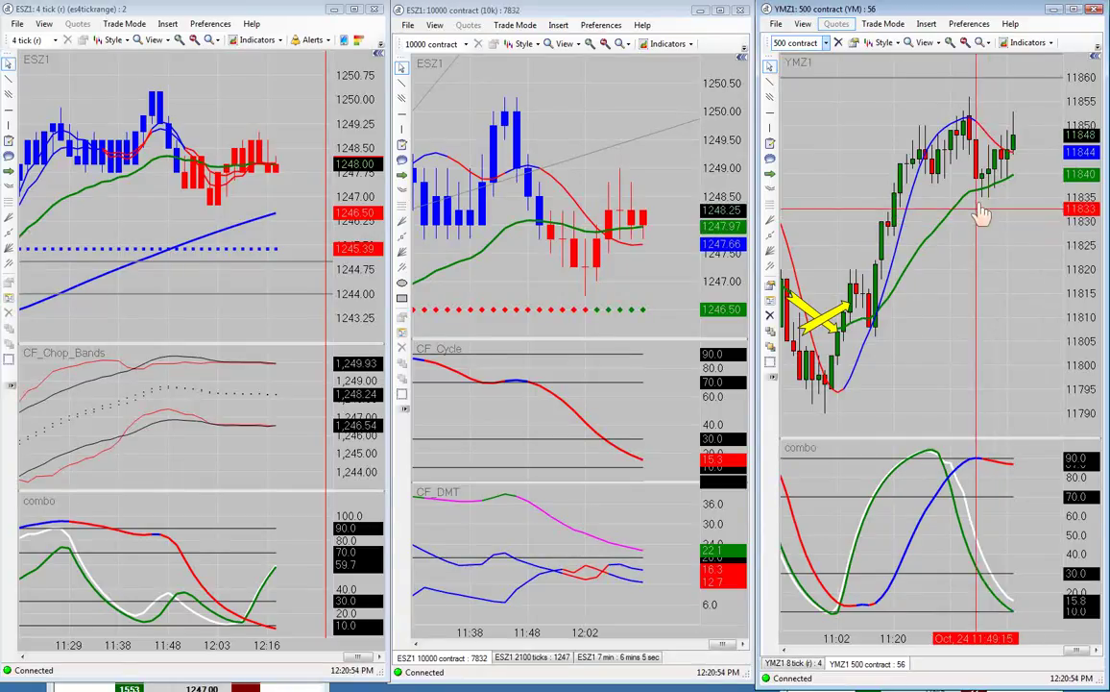
- Draw an up arrow at the YMZ1 pullback near 11:52 and set its background to orange
click(769, 176)
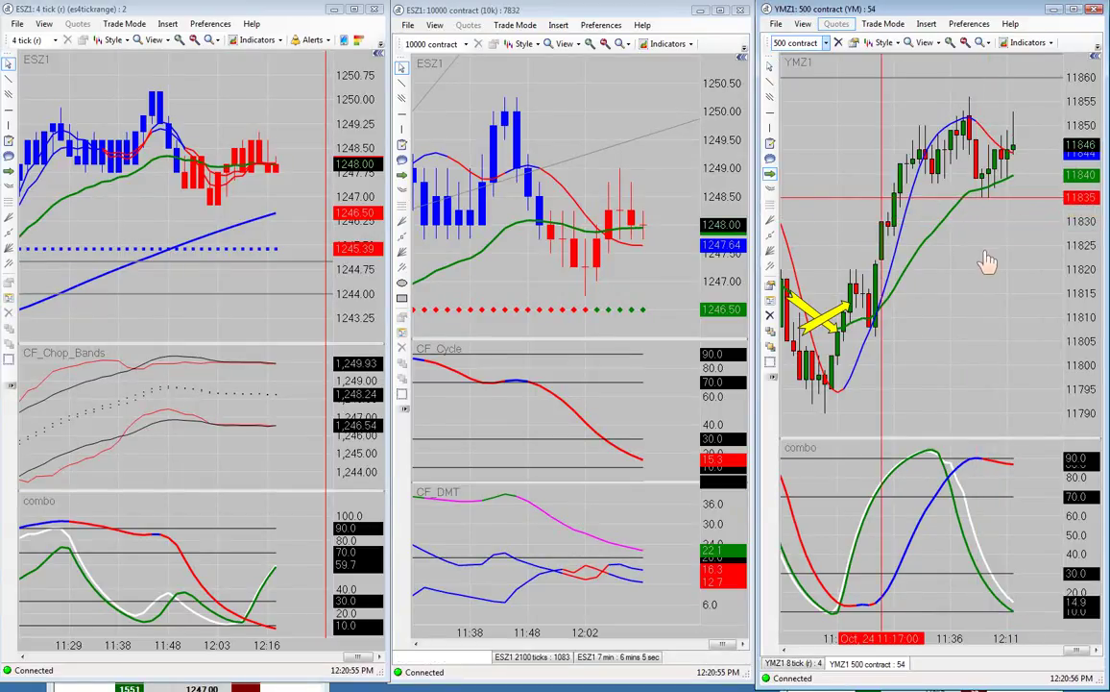
mouse_move(979, 206)
mouse_down()
mouse_move(990, 182)
mouse_move(986, 230)
mouse_up()
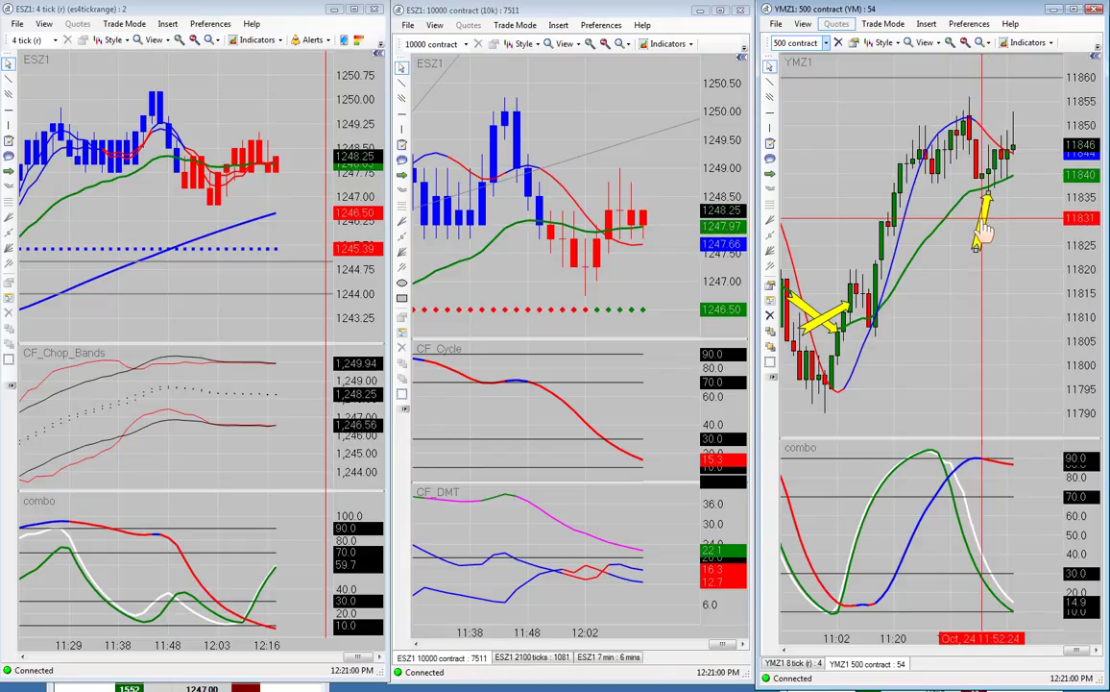
right_click(985, 231)
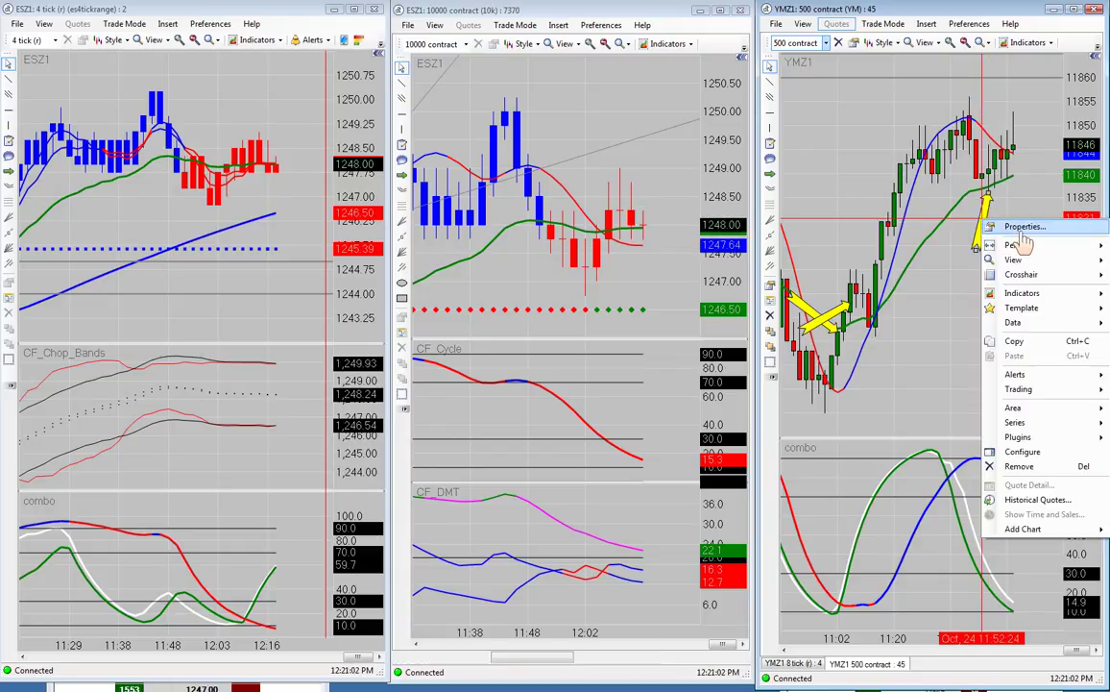
click(1024, 227)
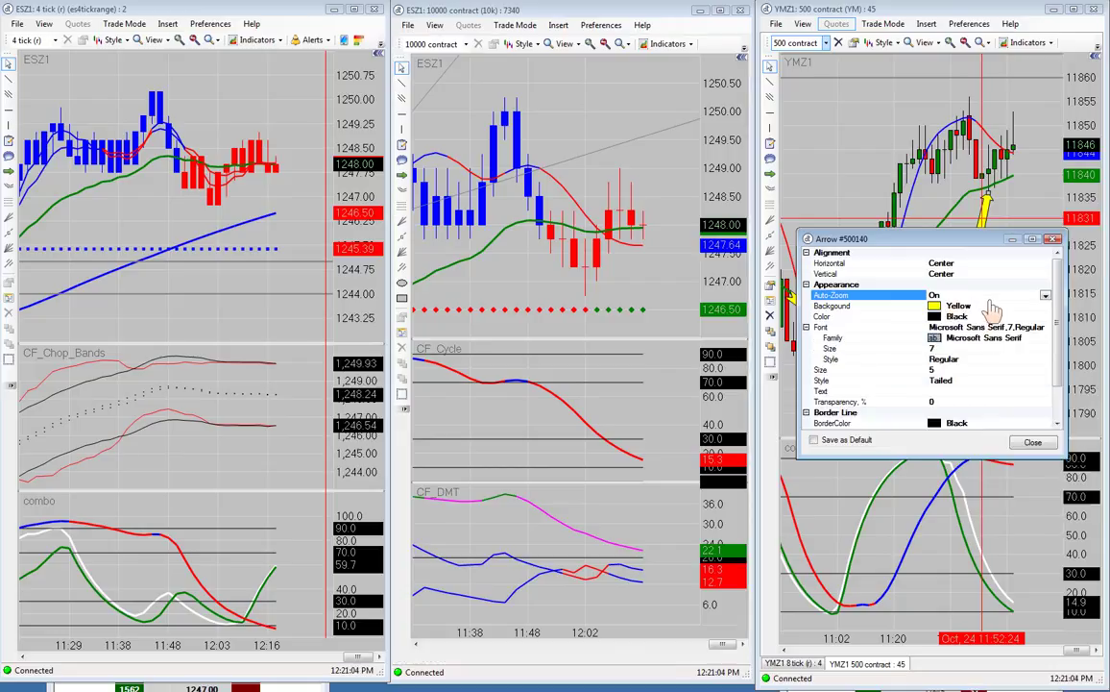
click(1047, 306)
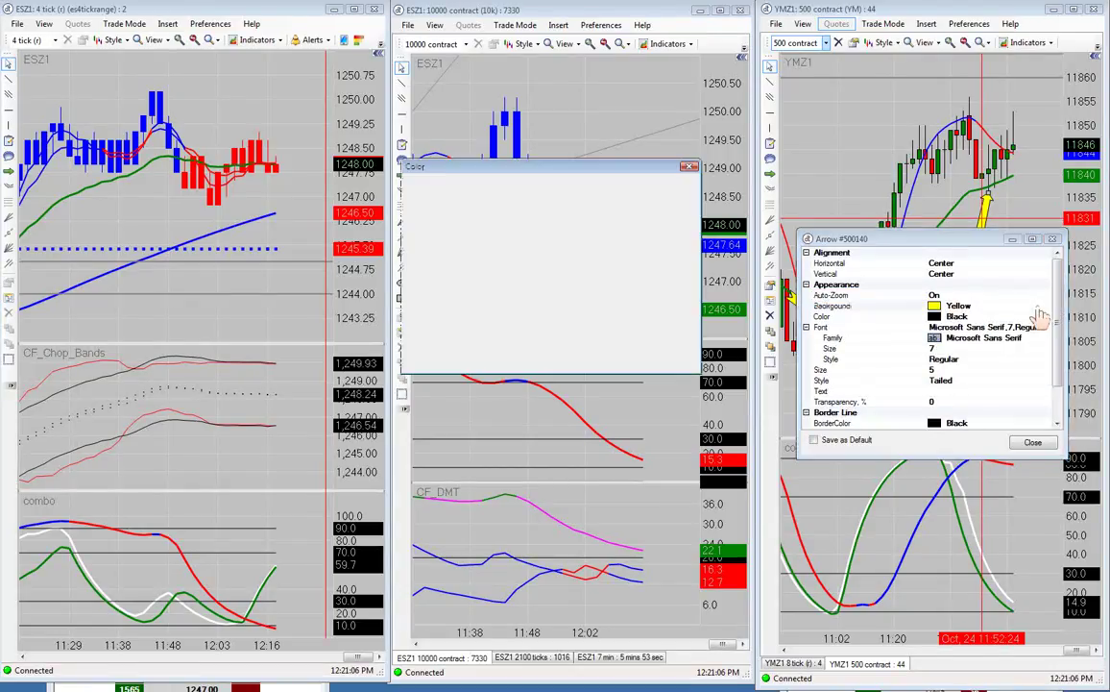
click(431, 241)
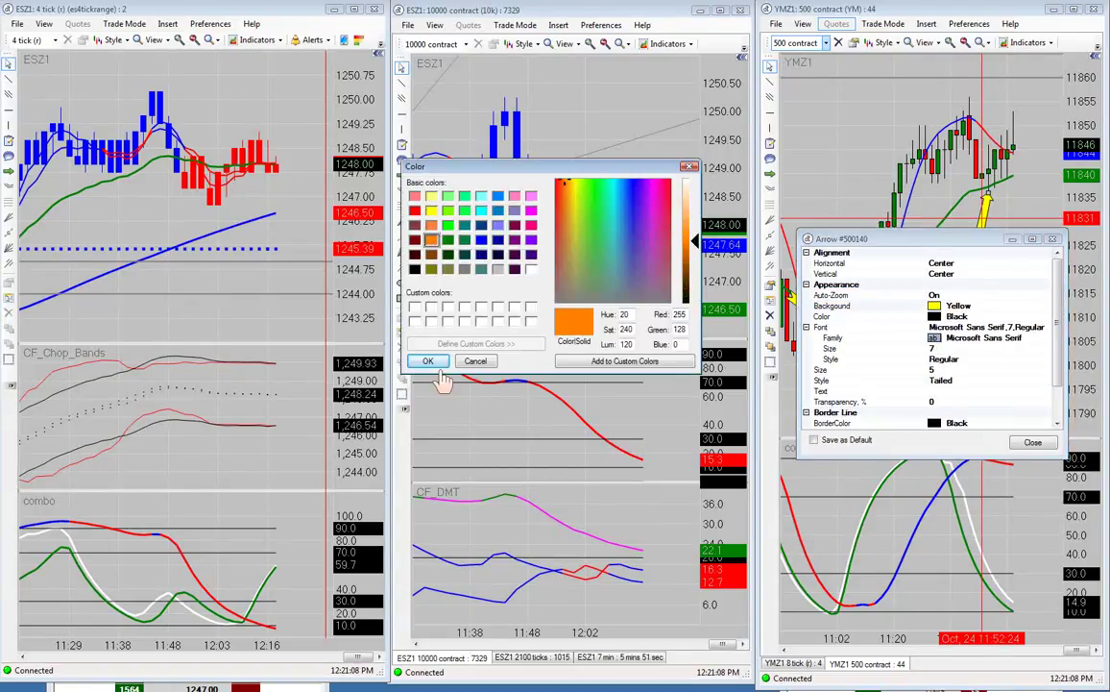
click(427, 360)
click(1031, 442)
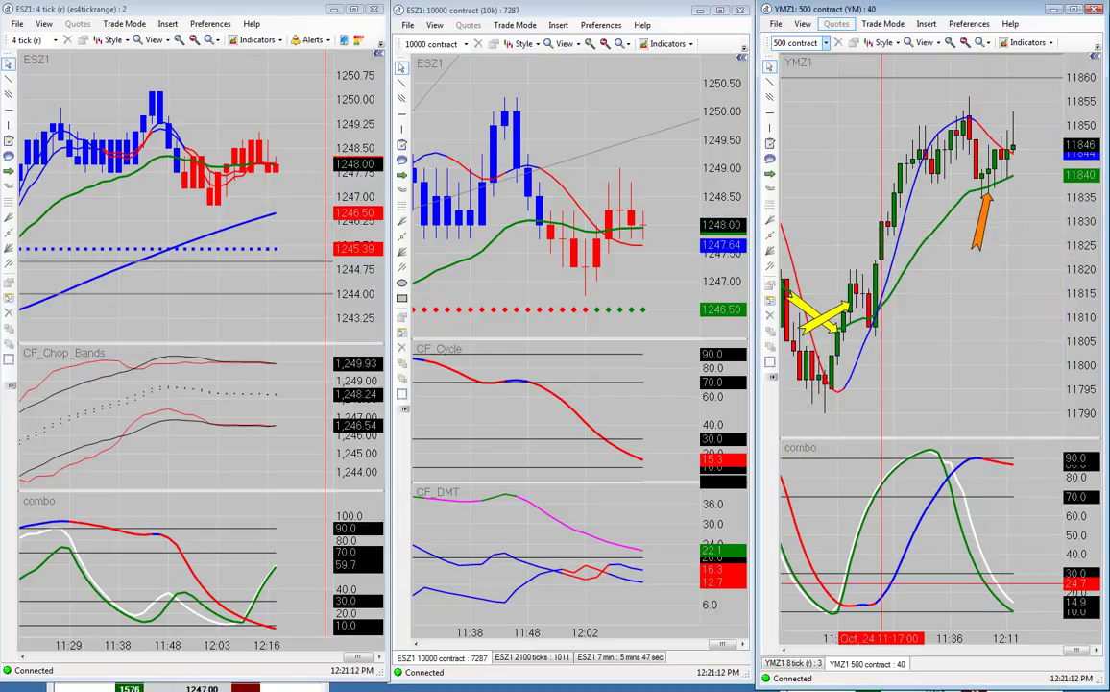
drag(1036, 460, 944, 428)
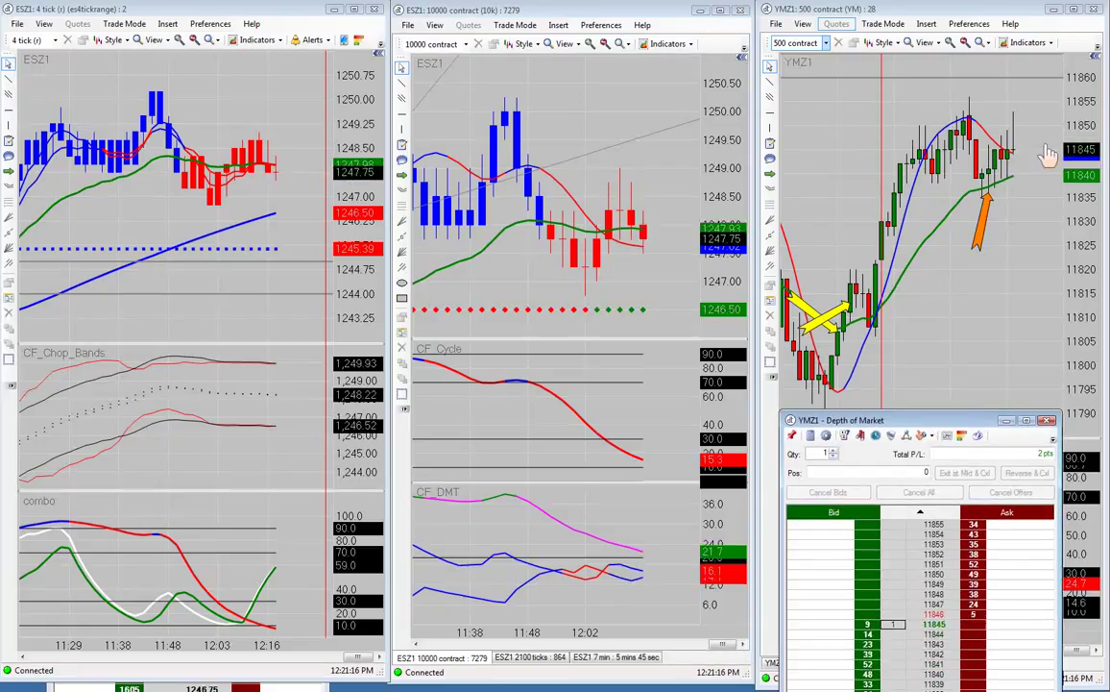
middle_click(526, 288)
scroll(526, 290, up, 3)
scroll(595, 615, up, 1)
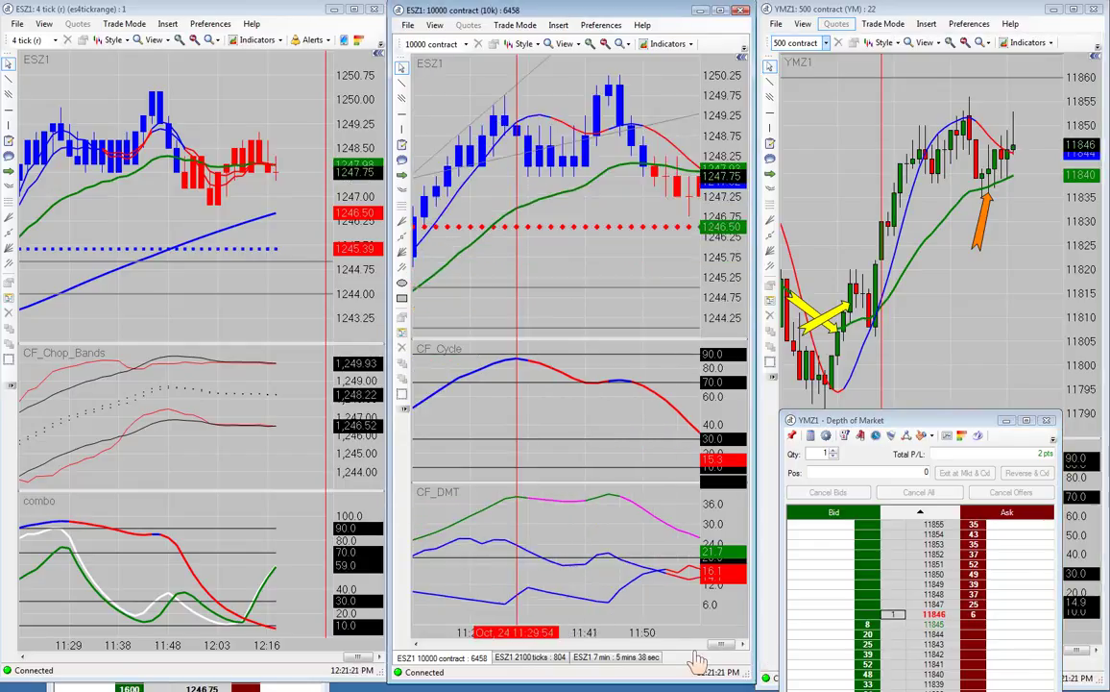
drag(719, 653, 713, 655)
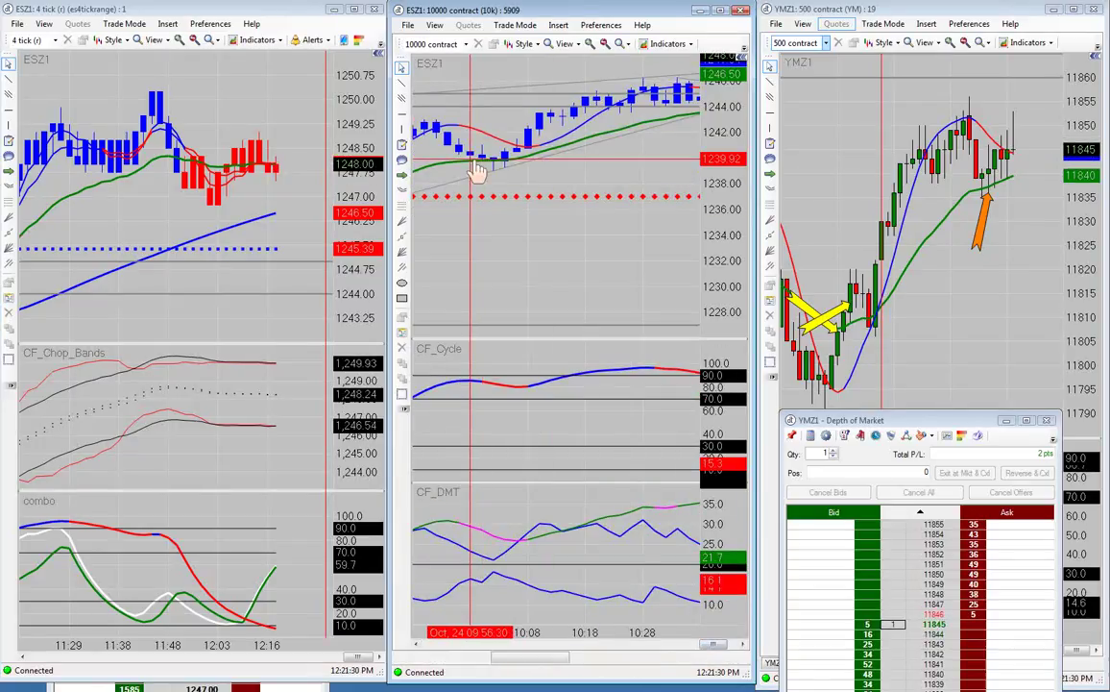
mouse_move(475, 171)
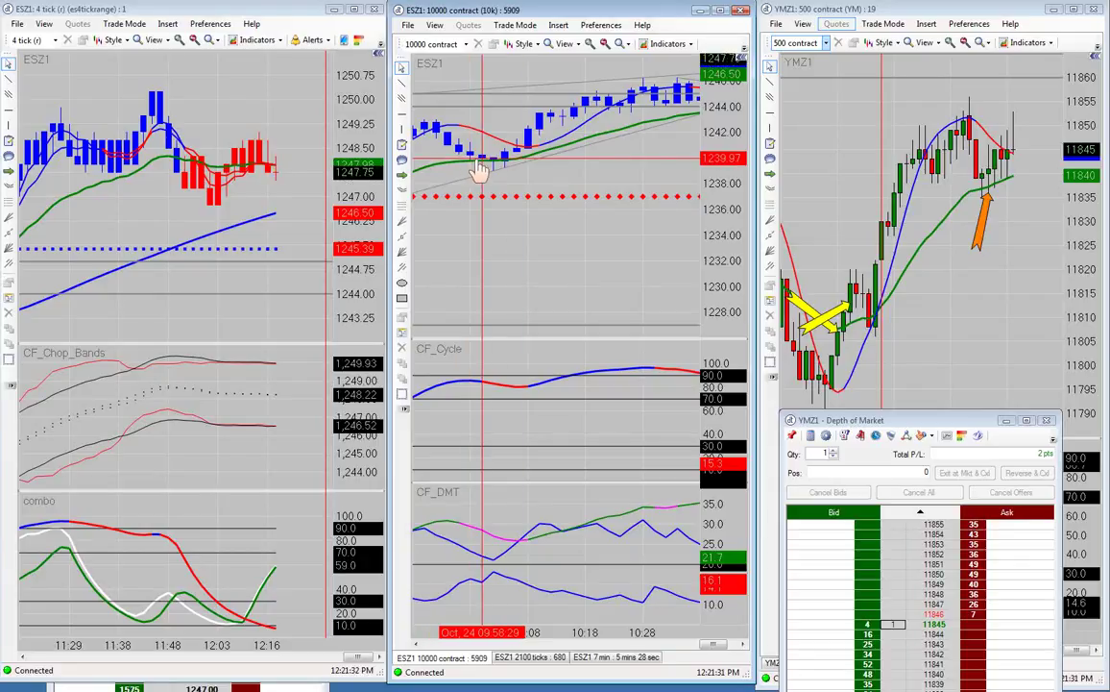
scroll(476, 182, up, 5)
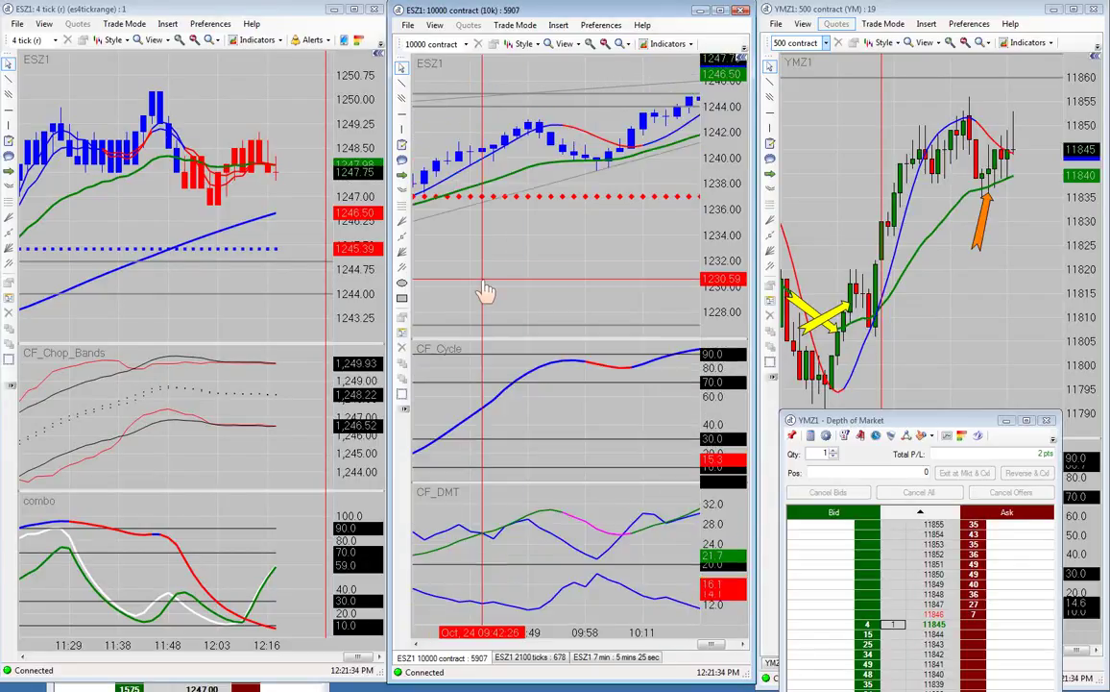
scroll(471, 255, down, 3)
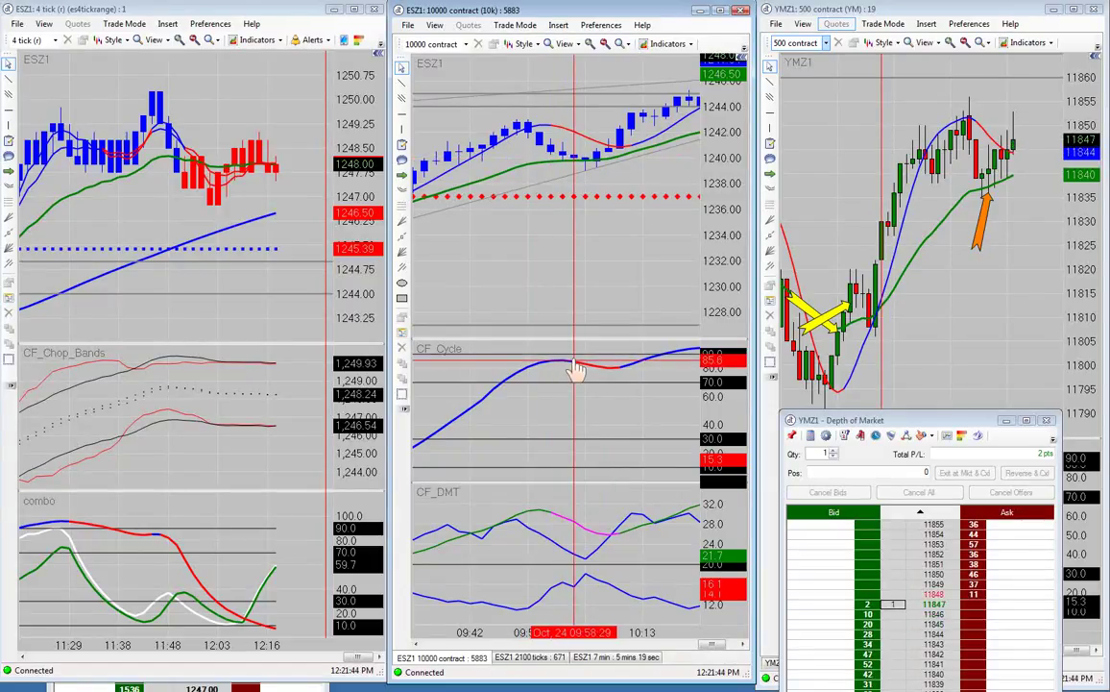
drag(583, 170, 493, 178)
drag(566, 149, 490, 149)
drag(641, 144, 597, 144)
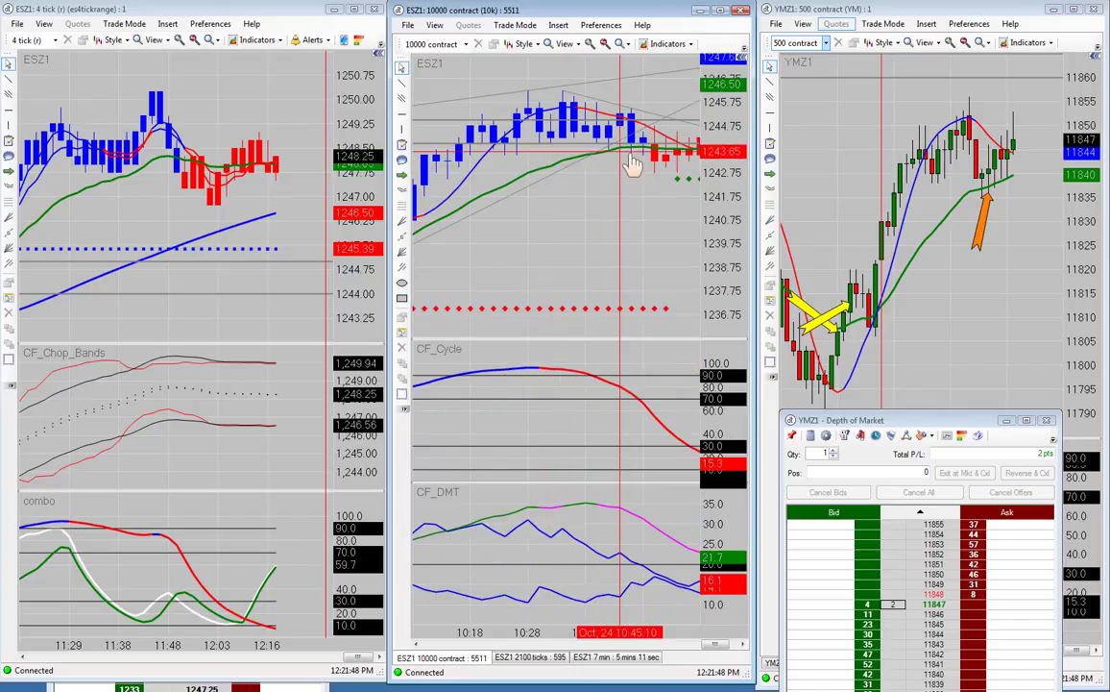
scroll(608, 387, down, 5)
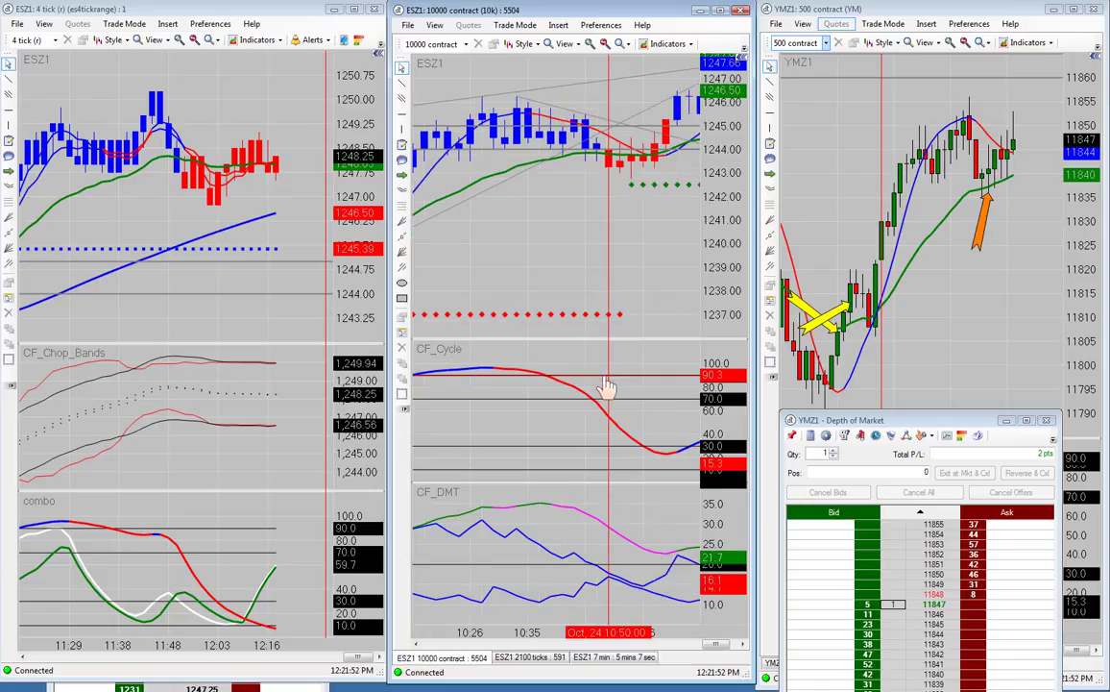
scroll(581, 392, down, 5)
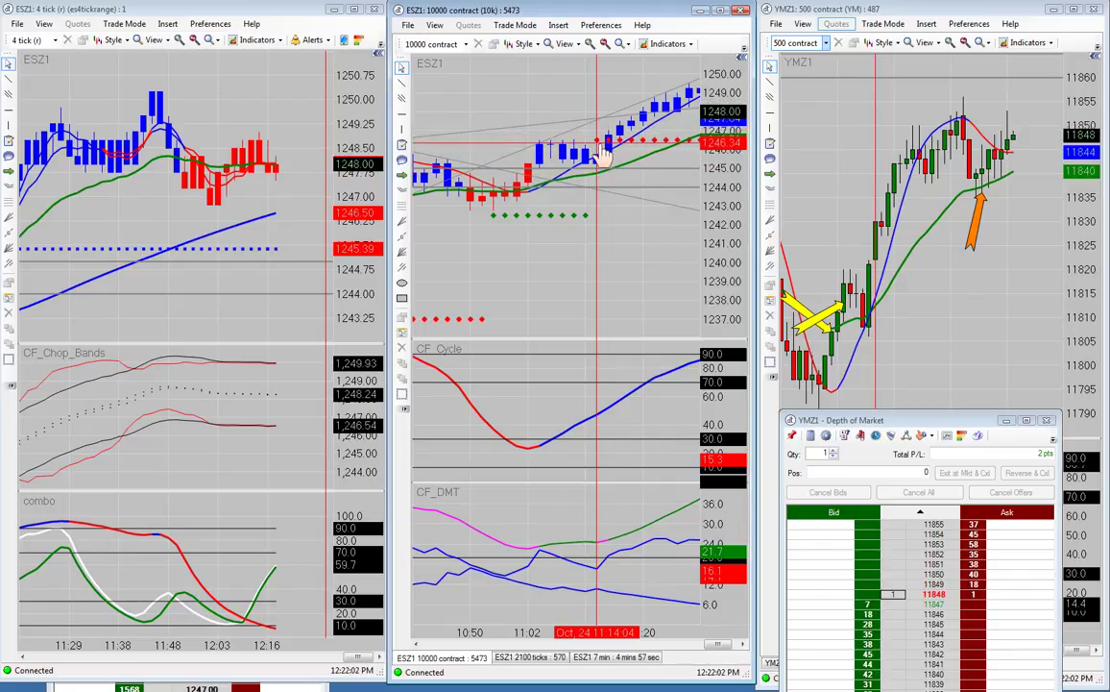
scroll(603, 154, down, 1)
scroll(586, 182, down, 5)
scroll(571, 200, down, 3)
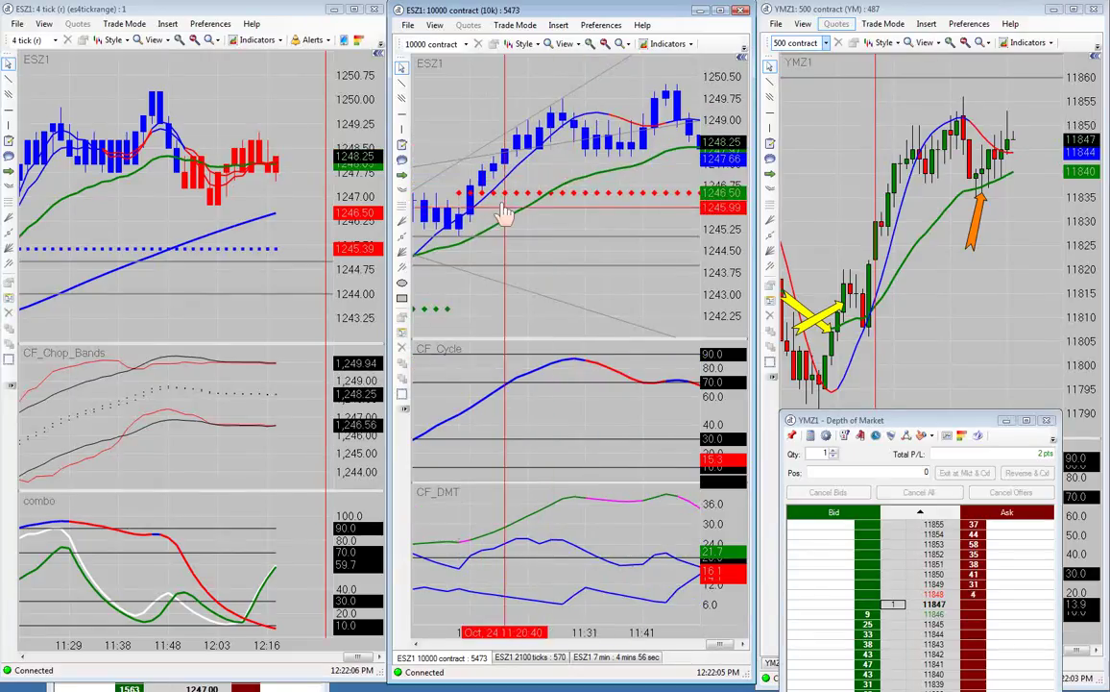
scroll(559, 153, down, 4)
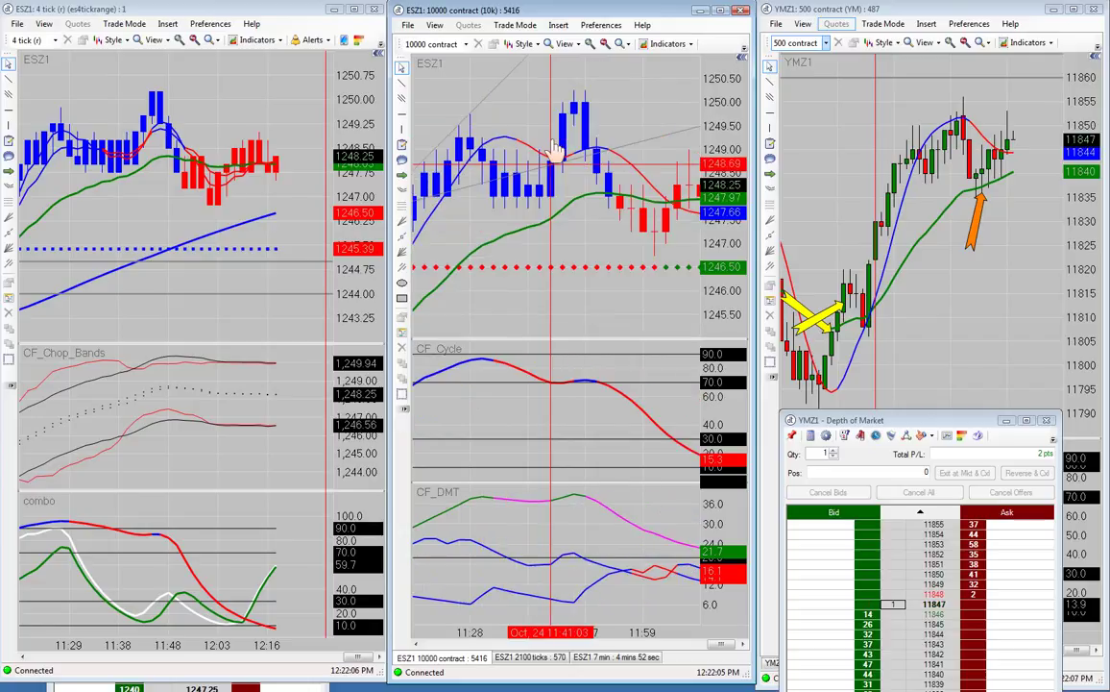
scroll(555, 153, down, 3)
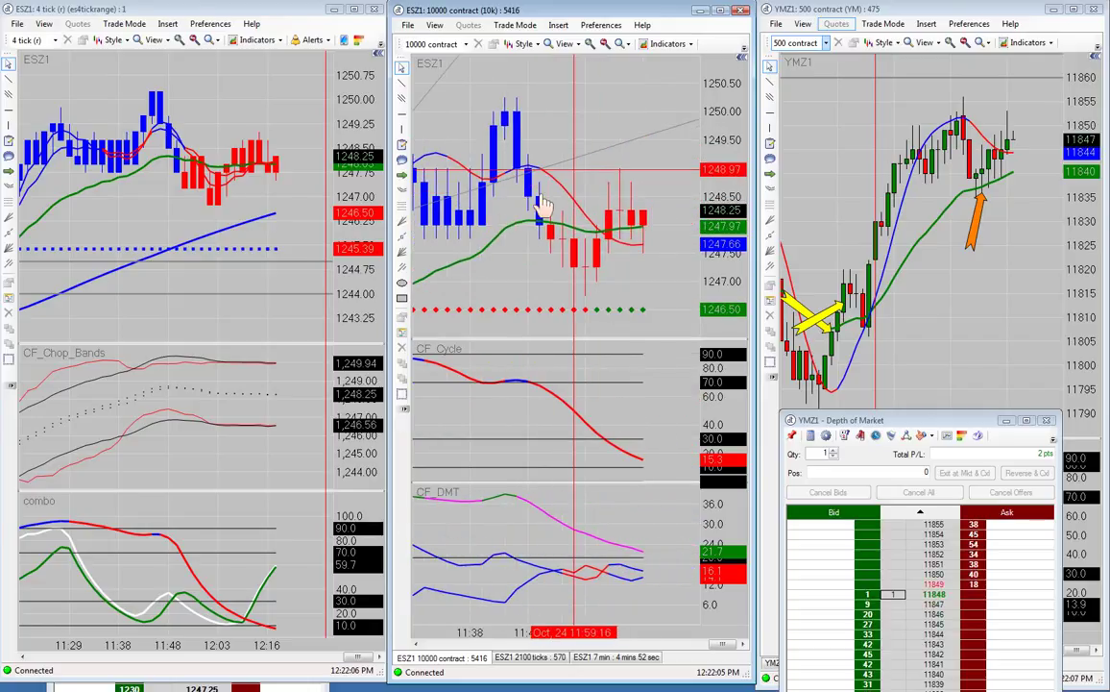
scroll(527, 206, up, 6)
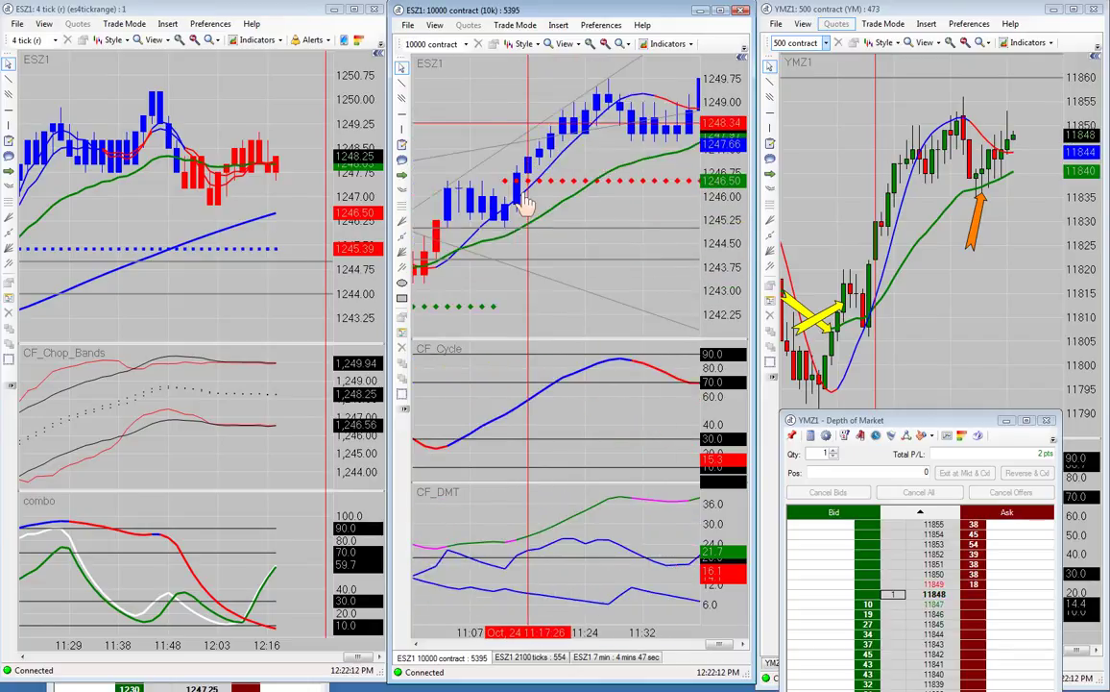
scroll(526, 206, down, 4)
scroll(558, 208, down, 2)
scroll(562, 205, down, 3)
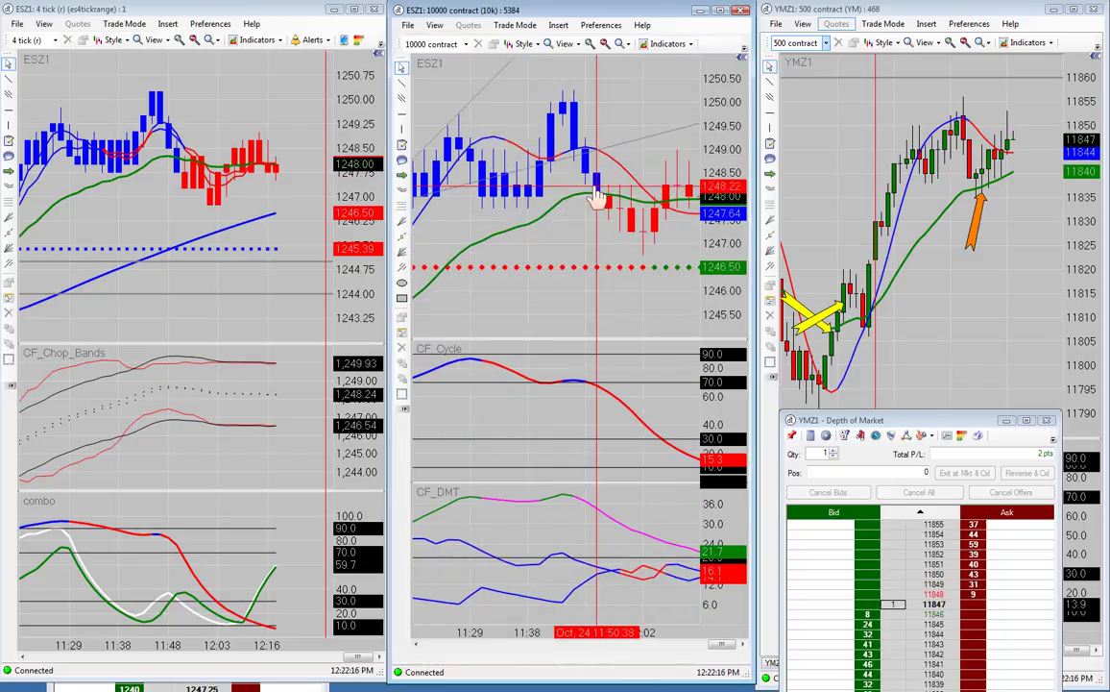
scroll(567, 194, down, 3)
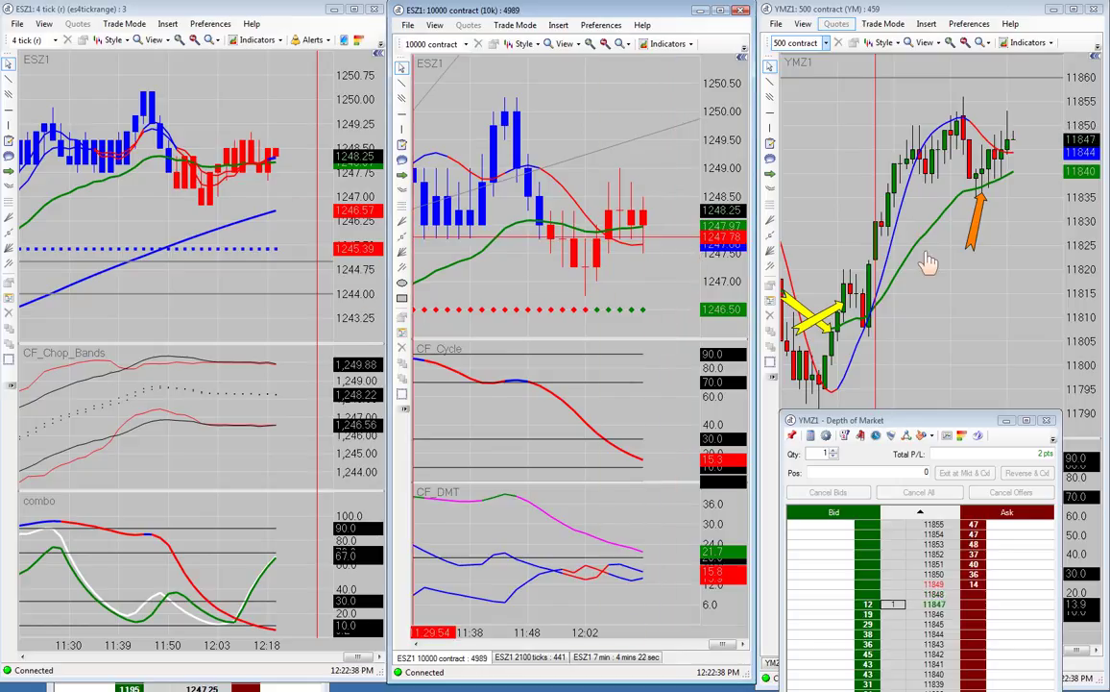
- Bring the ESZ1 Depth of Market forward over the left chart and keep the YM chart in front
click(1054, 247)
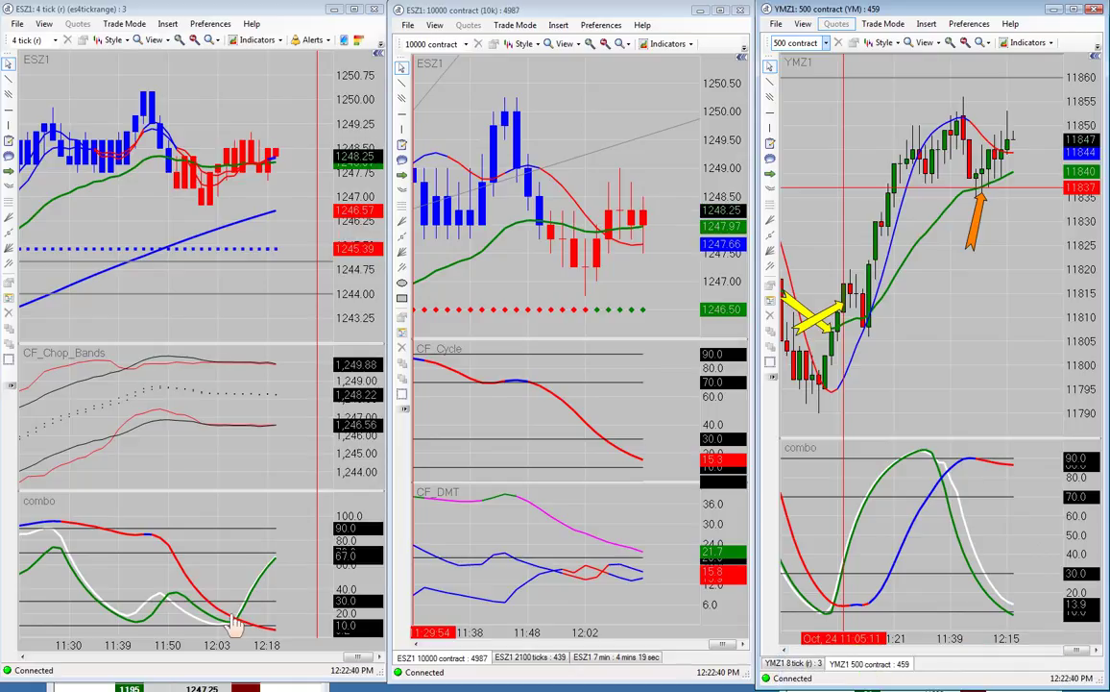
click(192, 688)
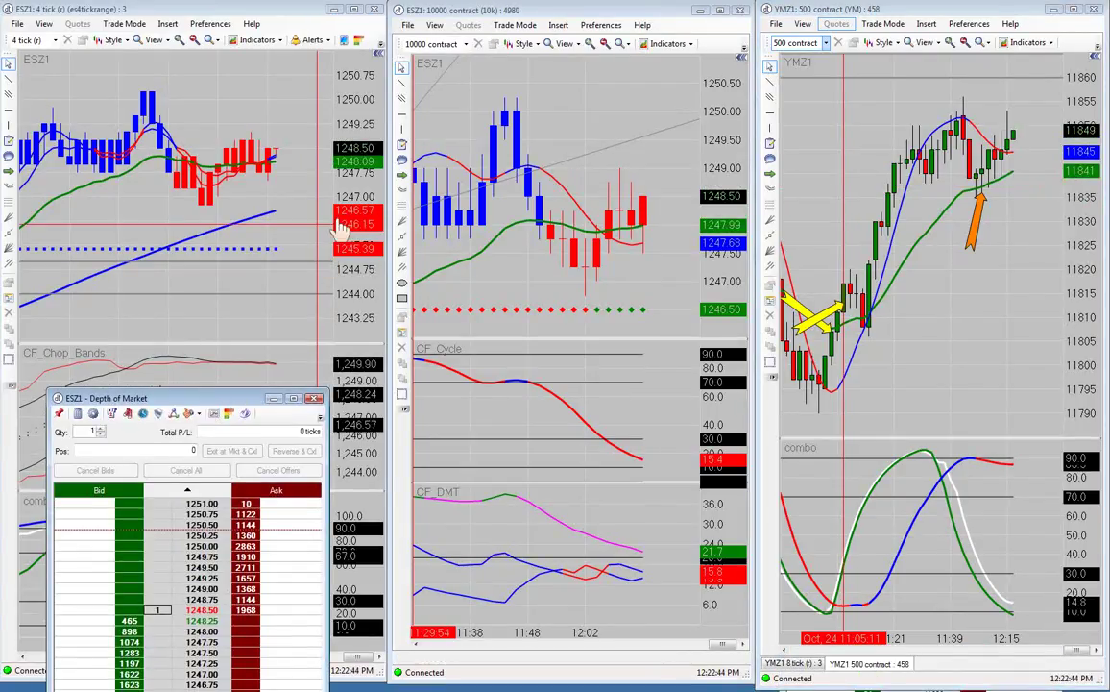
click(846, 688)
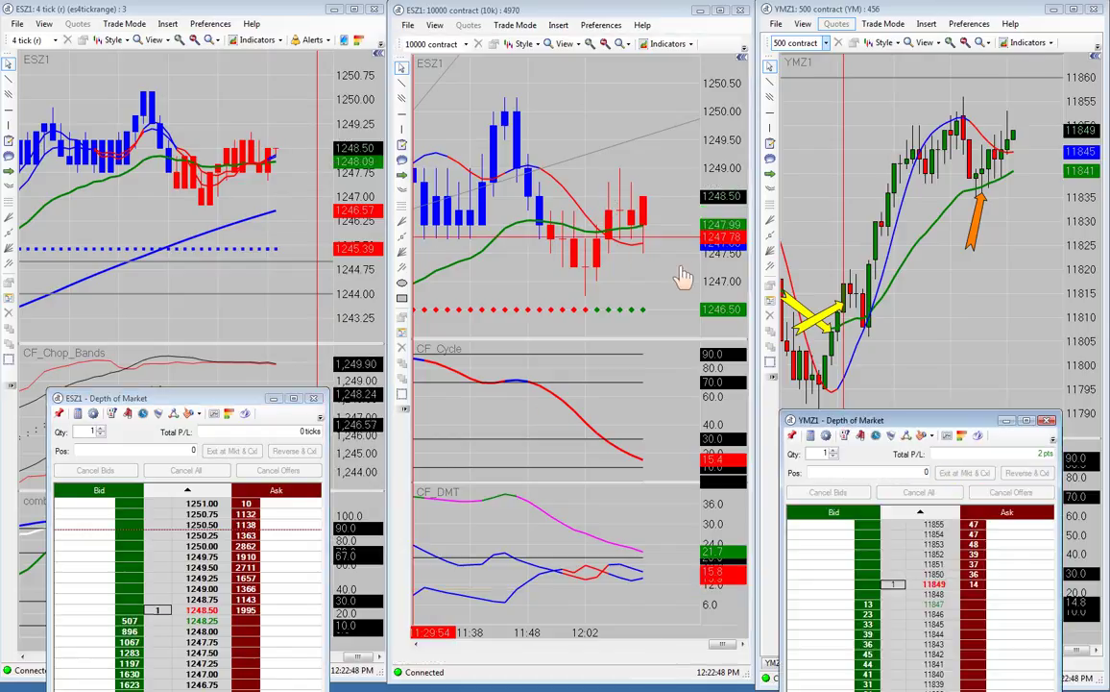
click(1039, 275)
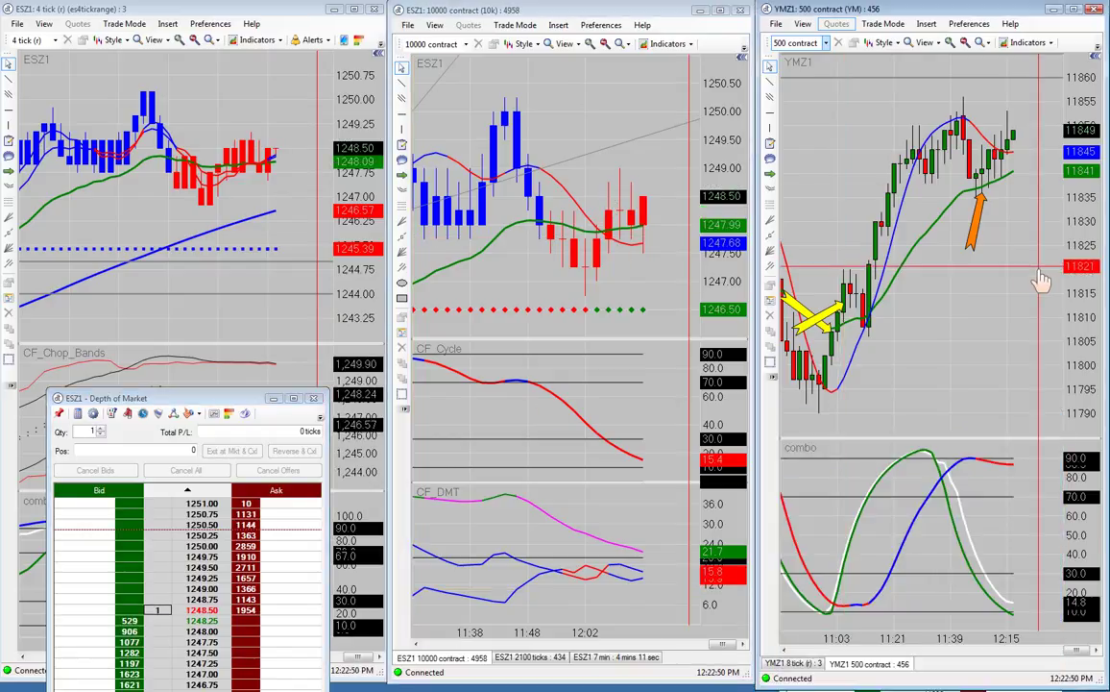